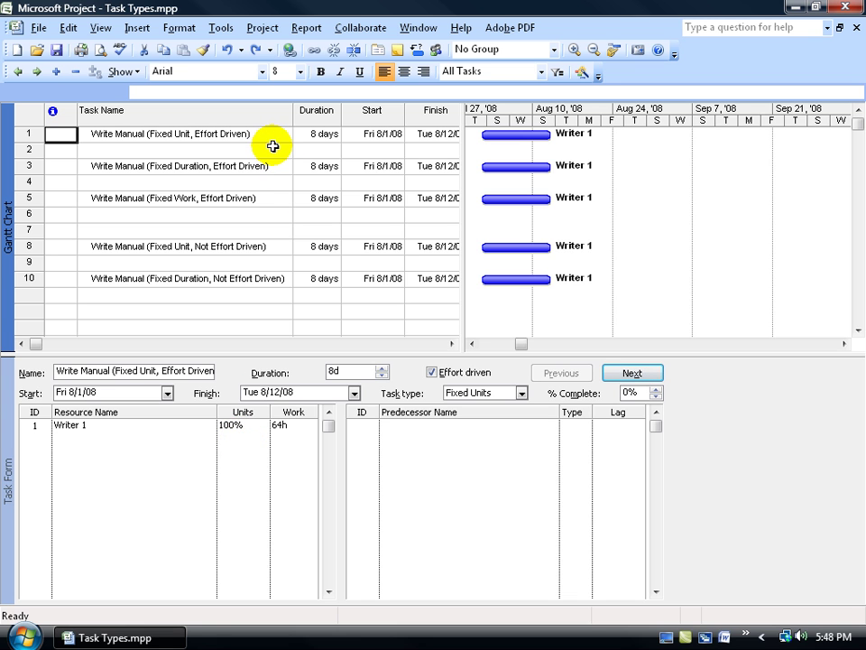
# - Assign Writer 2 as an additional resource to the Write Manual (Fixed Unit, Effort Driven) task
pyautogui.click(251, 137)
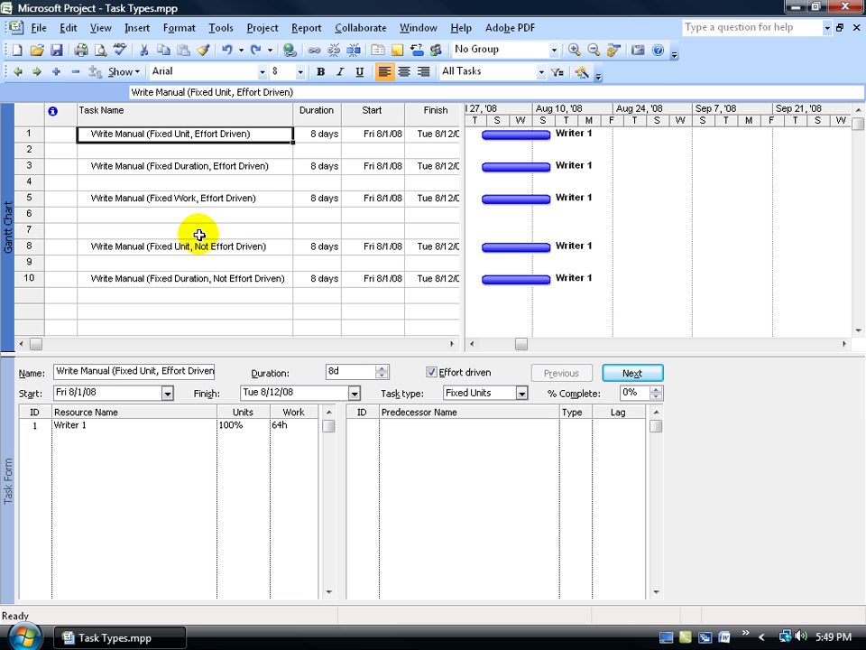
pyautogui.click(192, 166)
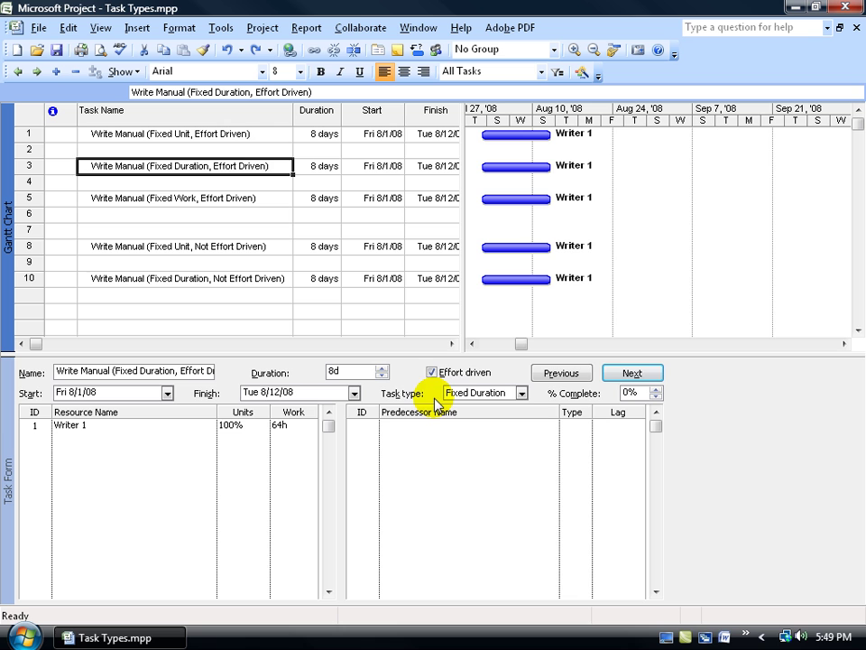
pyautogui.click(225, 133)
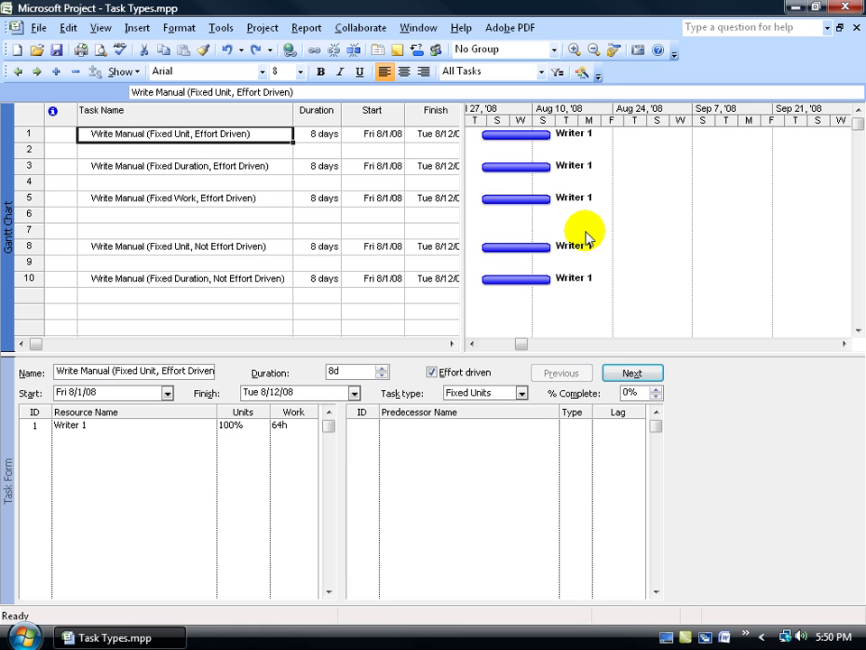
pyautogui.click(87, 437)
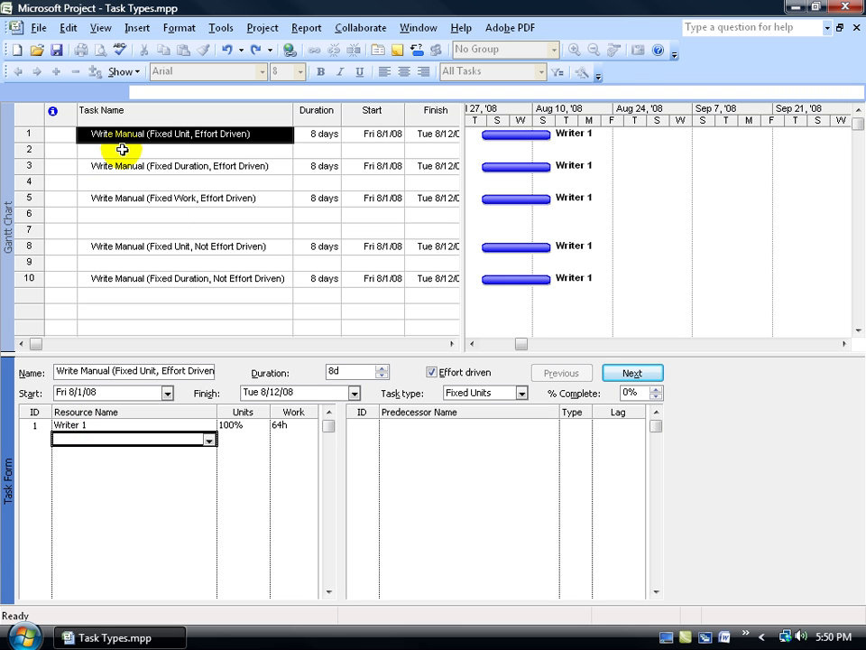
pyautogui.click(210, 440)
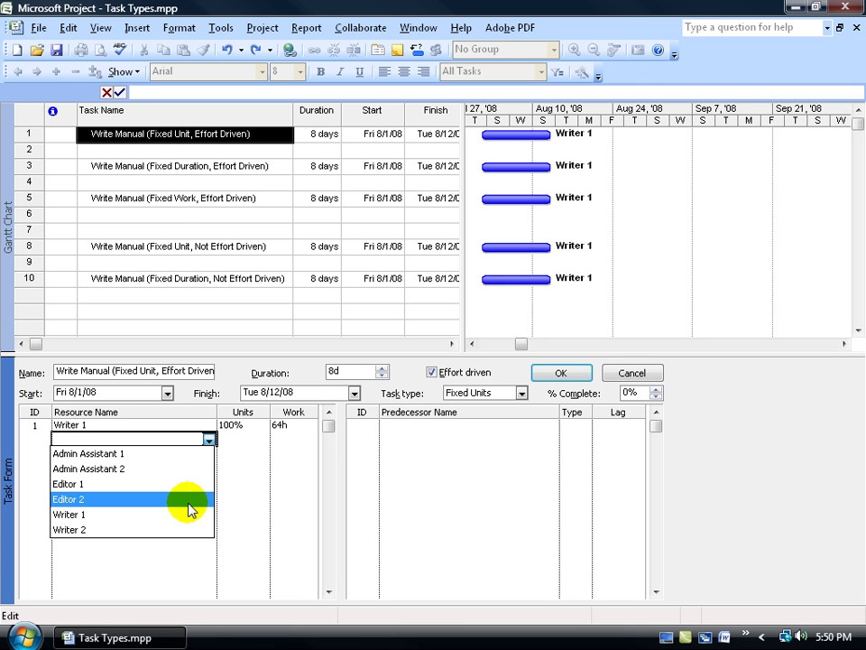
pyautogui.click(176, 523)
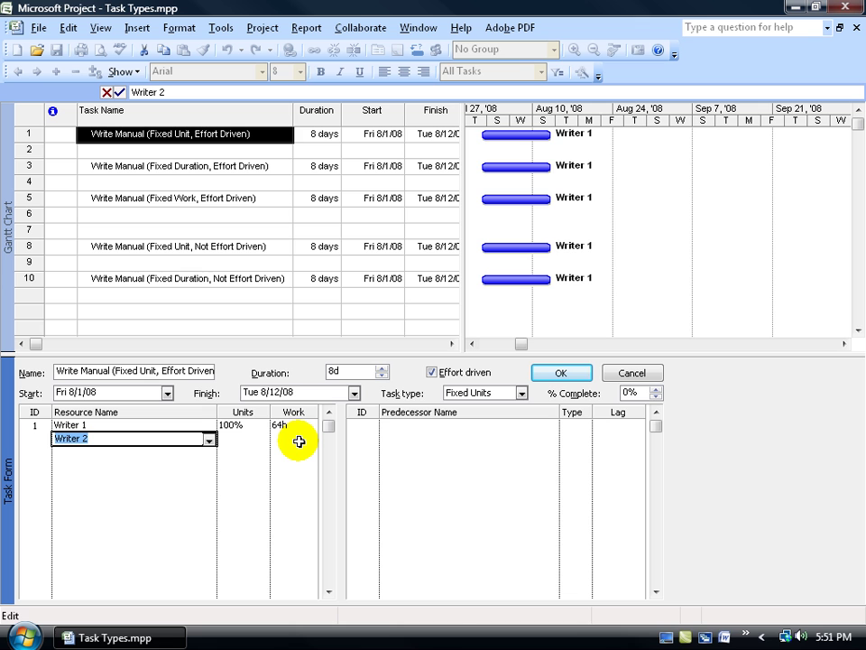
pyautogui.click(559, 372)
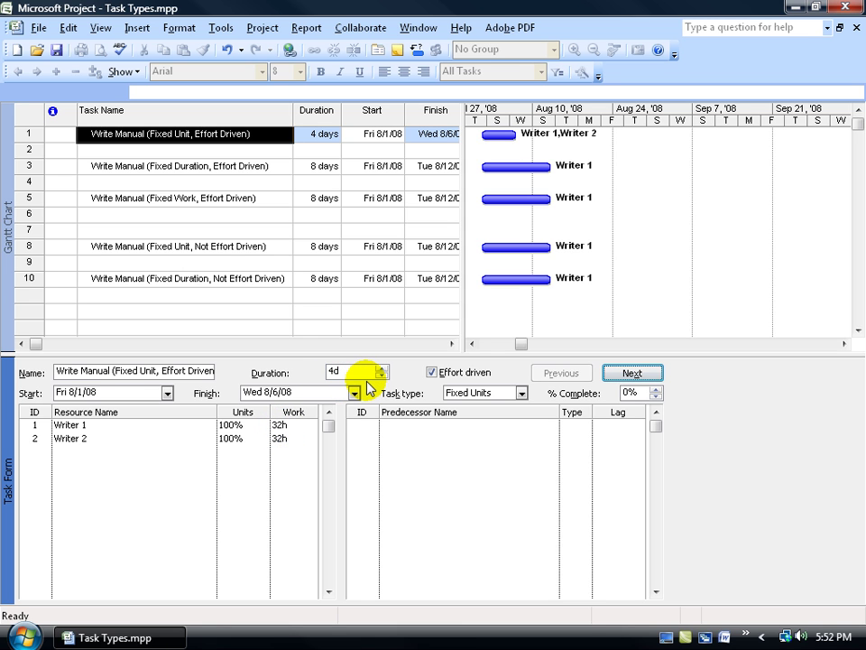
# - Assign Writer 2 as an additional resource to the Write Manual (Fixed Duration, Effort Driven) task
pyautogui.click(244, 168)
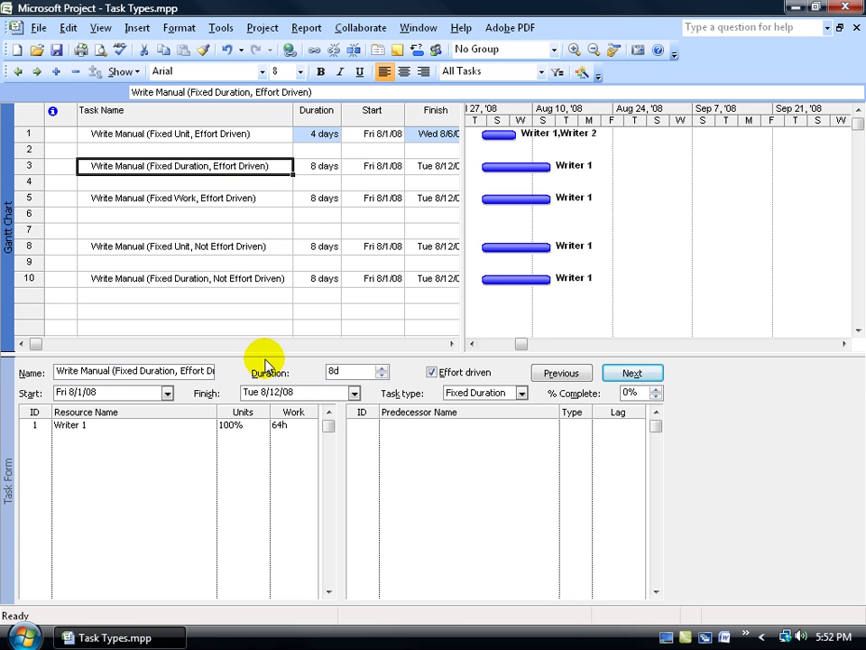
pyautogui.click(196, 435)
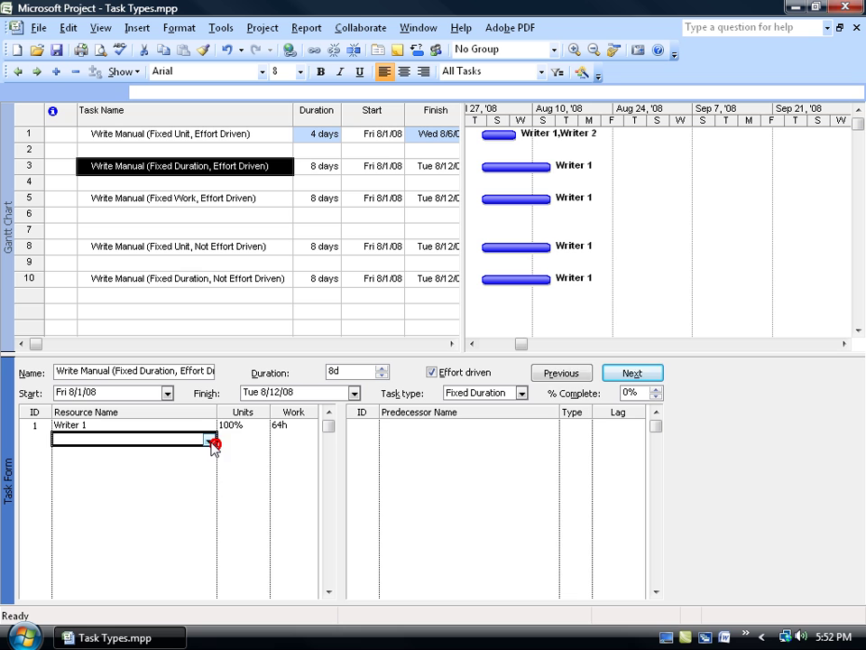
pyautogui.click(209, 439)
pyautogui.click(189, 527)
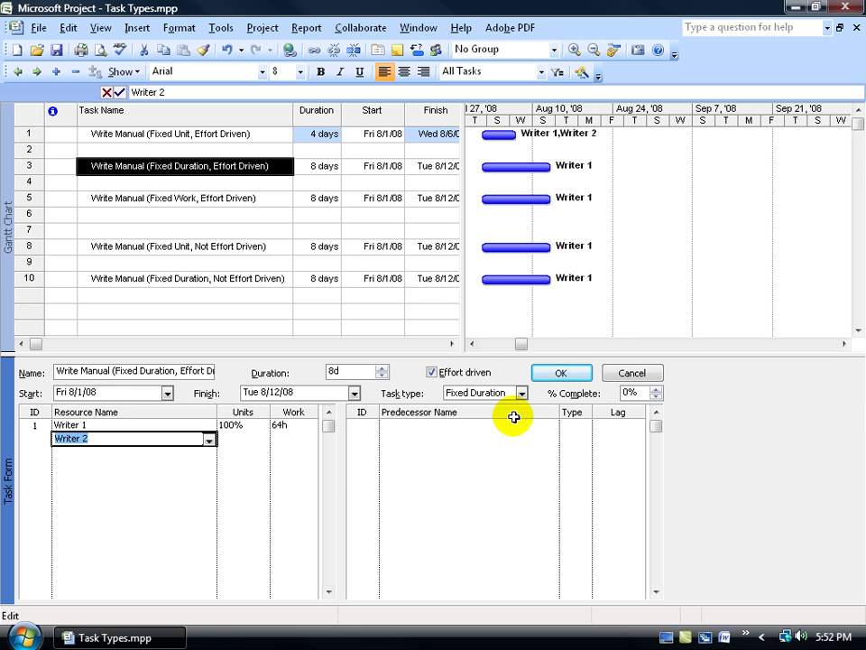
pyautogui.click(558, 374)
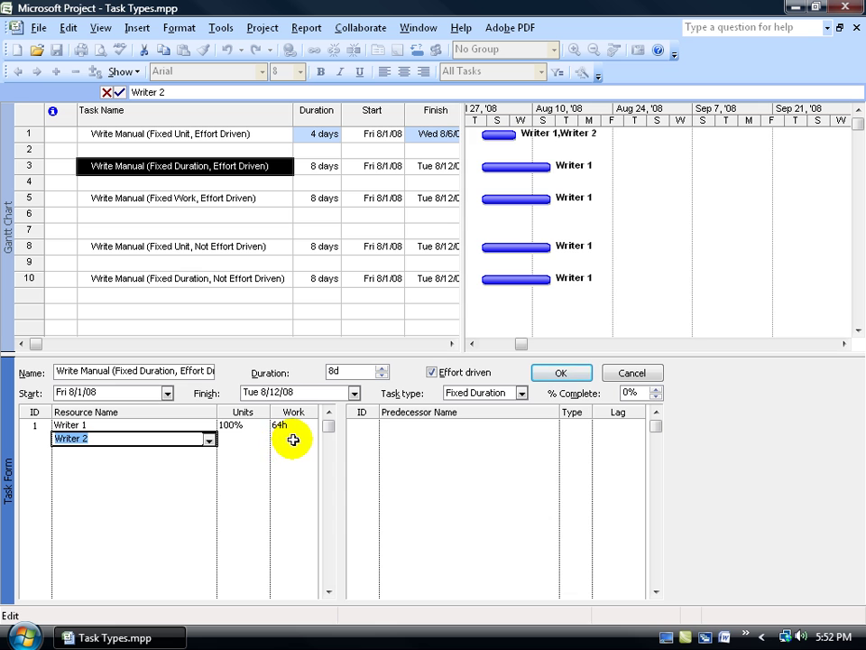
pyautogui.click(558, 373)
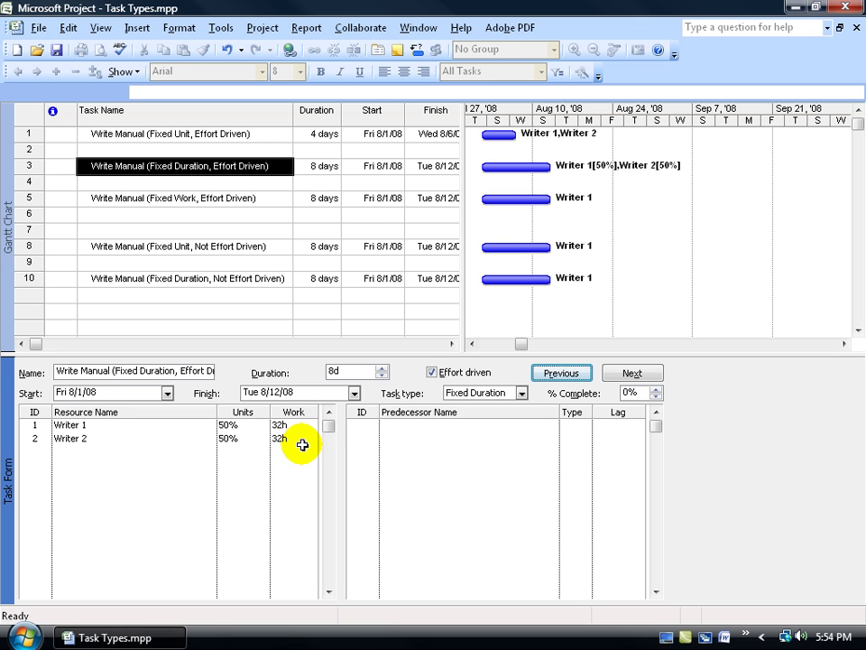
# - Assign Writer 2 as an additional resource to the Write Manual (Fixed Work, Effort Driven) task
pyautogui.click(175, 197)
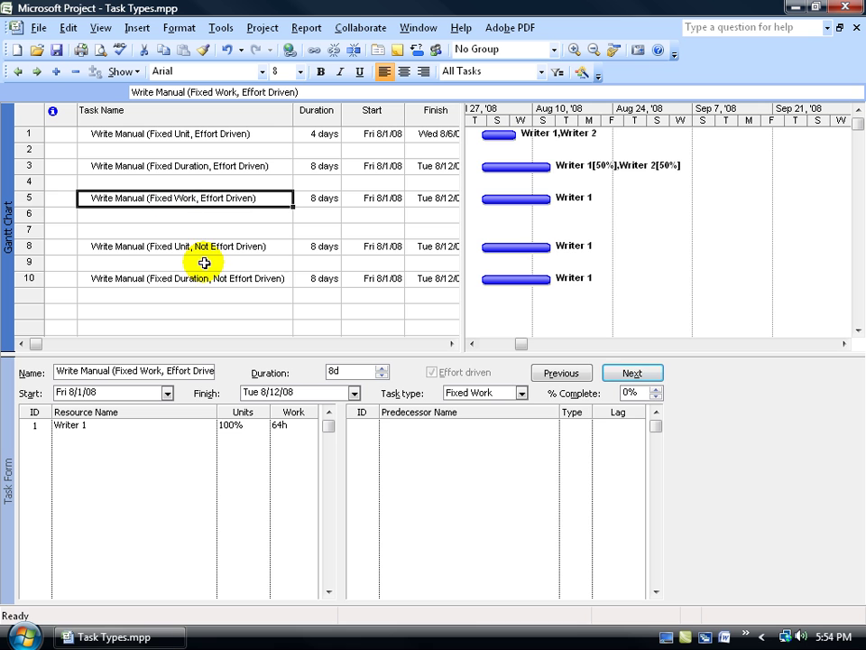
pyautogui.click(171, 438)
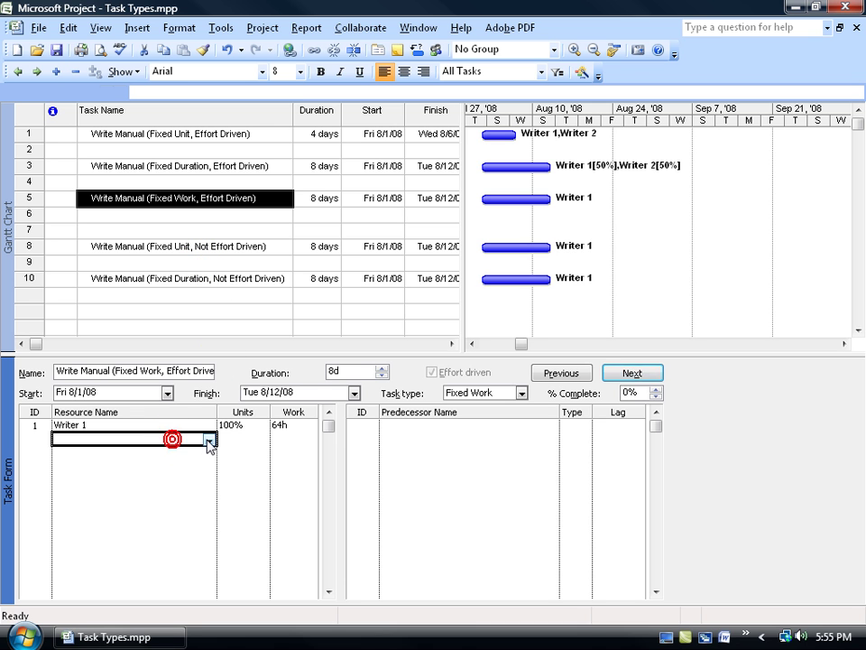
pyautogui.click(209, 440)
pyautogui.click(186, 528)
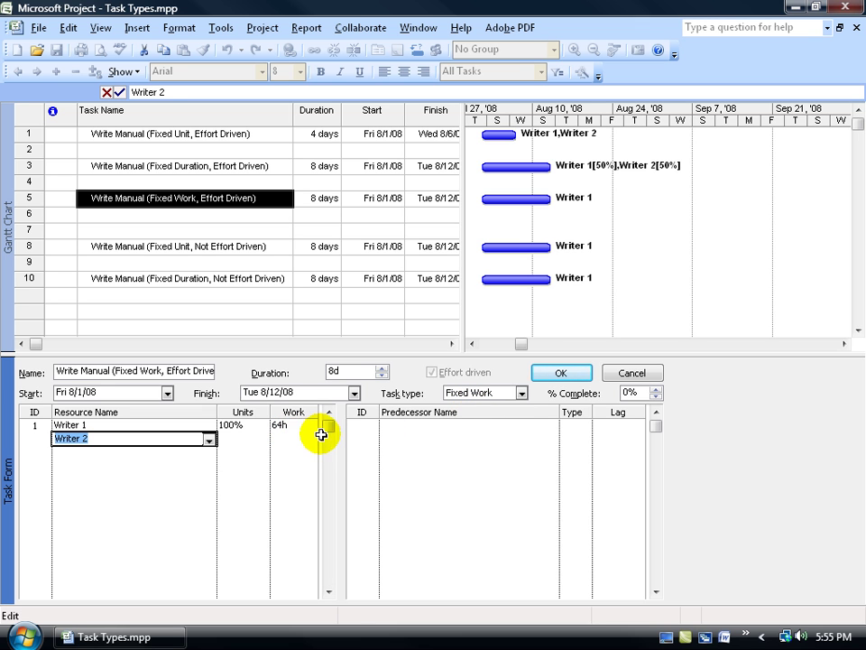
pyautogui.click(556, 373)
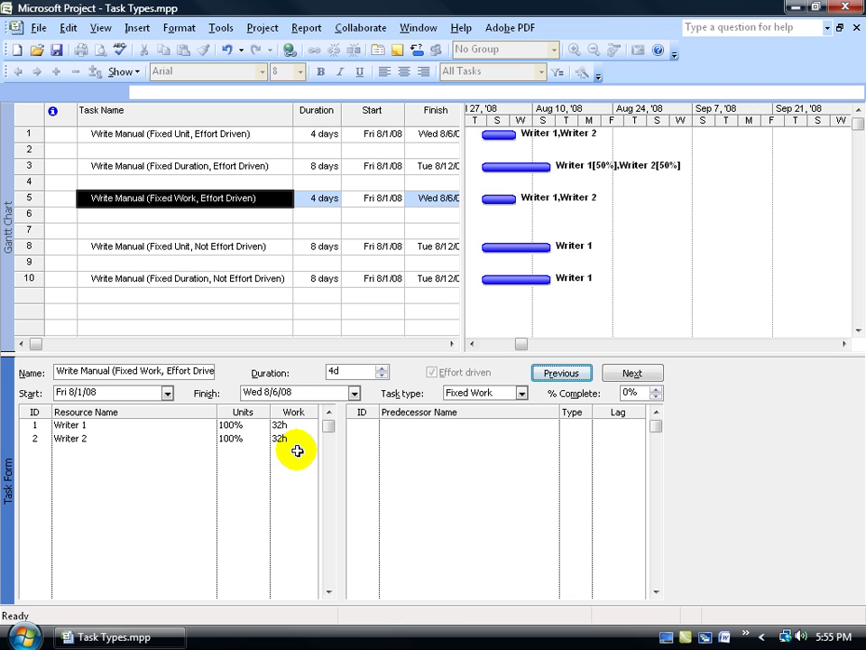
# - Try a duration of 10 days on the Write Manual (Fixed Work, Effort Driven) task and undo the change
pyautogui.click(383, 369)
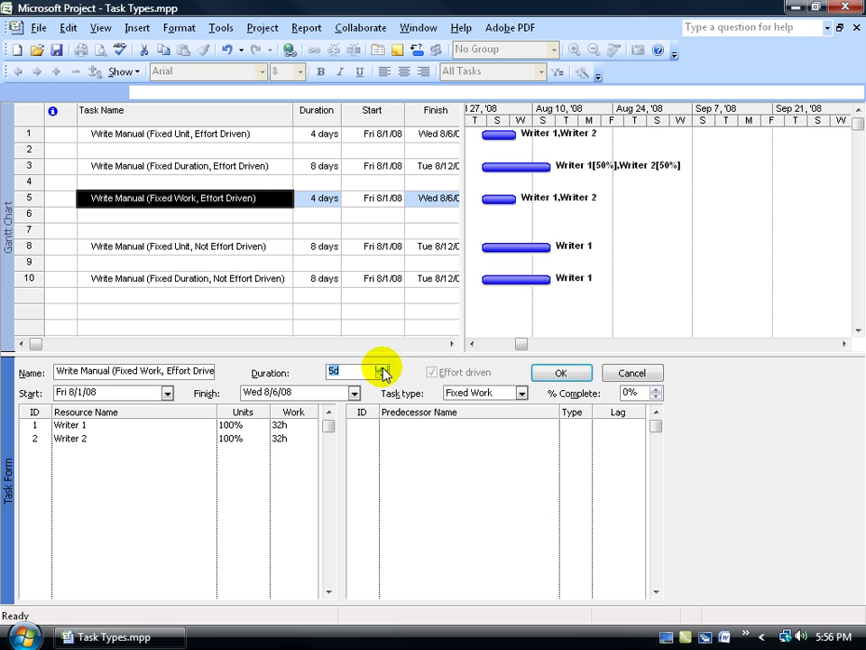
pyautogui.click(383, 369)
pyautogui.click(383, 368)
pyautogui.click(383, 368)
pyautogui.click(383, 368)
pyautogui.click(383, 368)
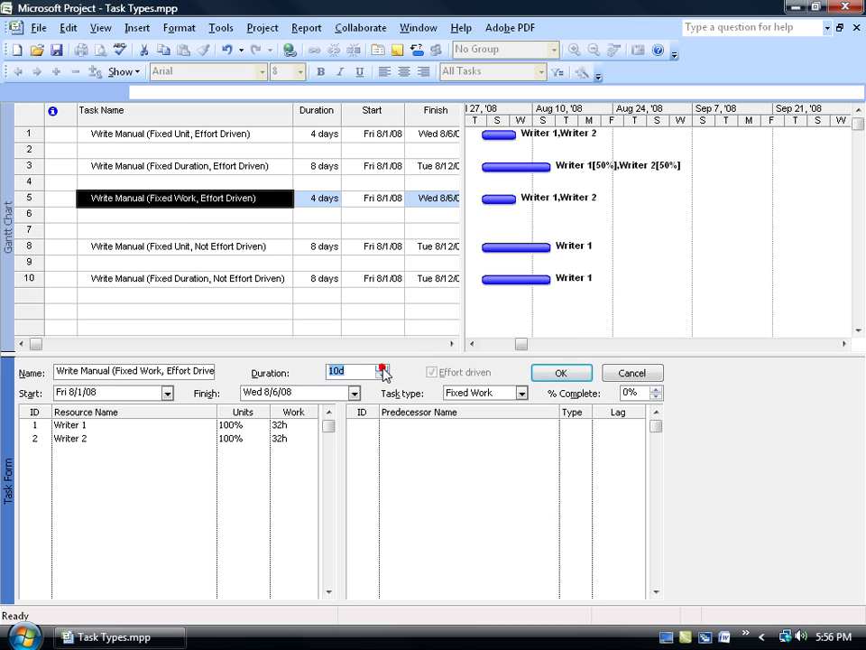
pyautogui.click(559, 372)
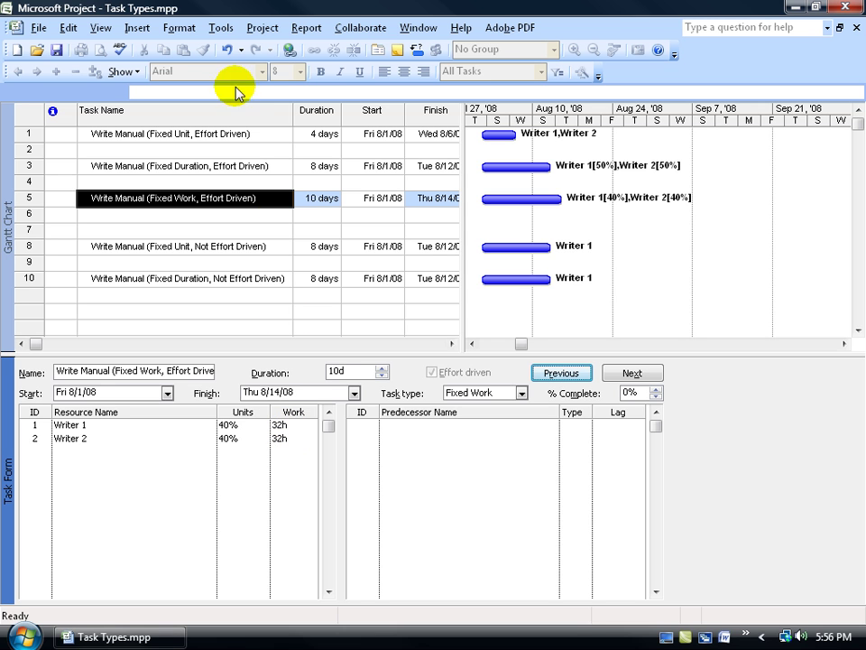
pyautogui.click(226, 50)
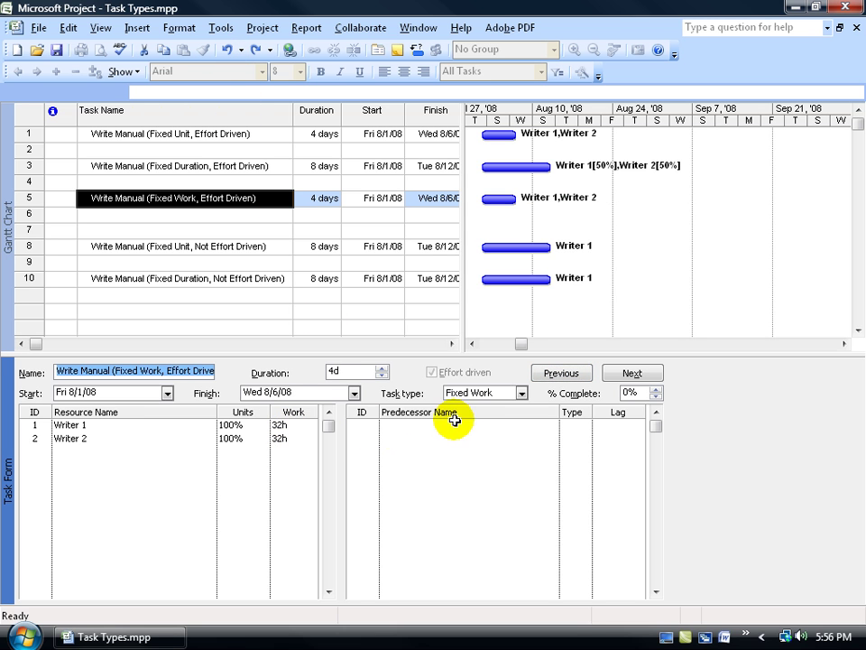
# - Try 35 hours of work for Writer 1 on the Fixed Work, Effort Driven task and undo the change
pyautogui.click(299, 425)
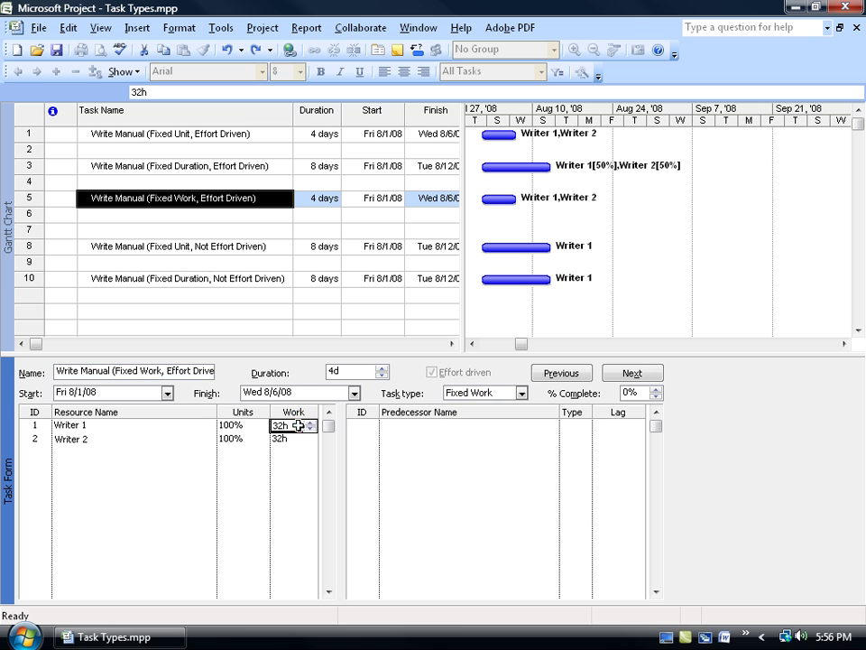
pyautogui.click(310, 421)
pyautogui.click(310, 422)
pyautogui.click(310, 421)
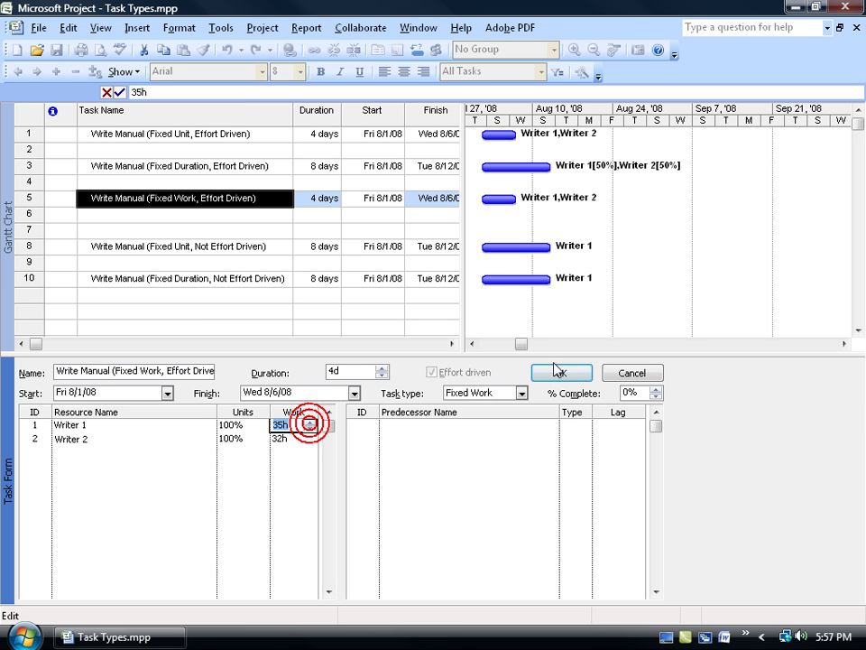
pyautogui.click(560, 373)
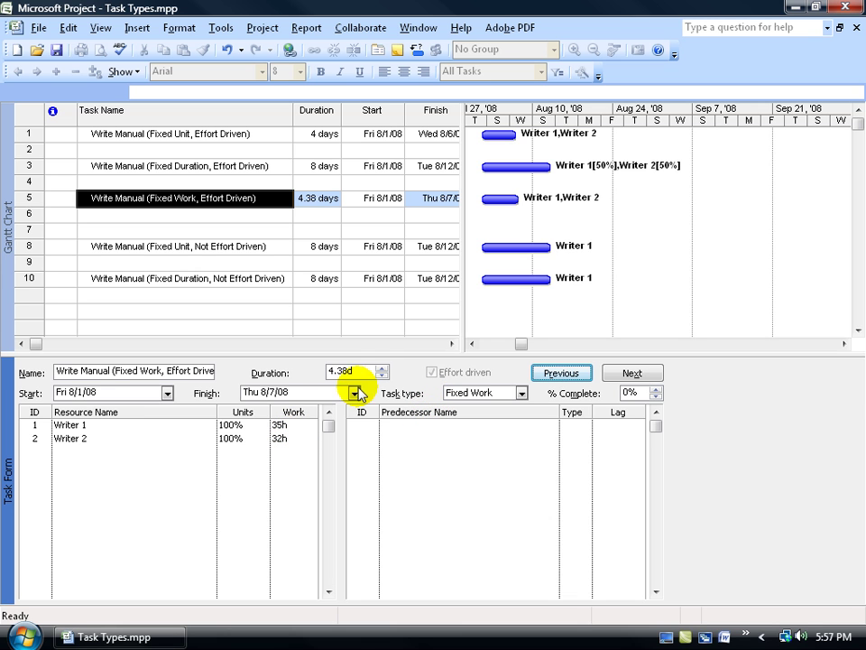
pyautogui.click(226, 50)
# - Assign Writer 2 as an additional resource to the Write Manual (Fixed Unit, Not Effort Driven) task
pyautogui.click(214, 244)
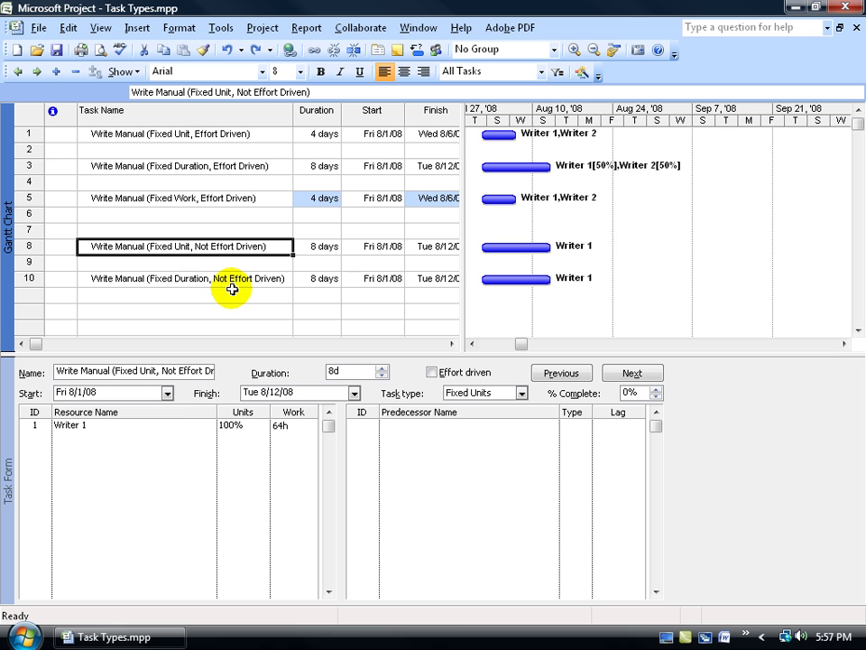
pyautogui.click(185, 438)
pyautogui.click(209, 438)
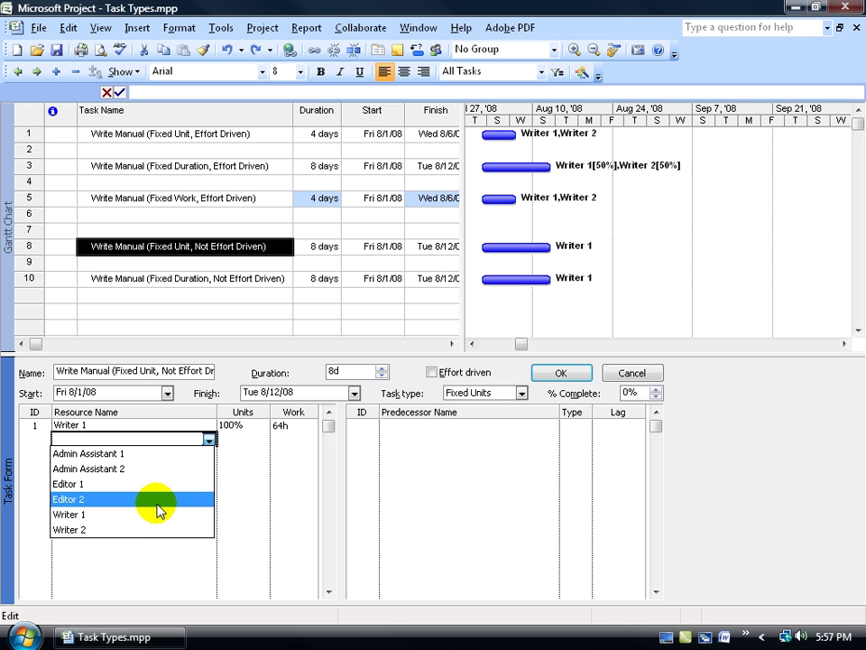
pyautogui.click(154, 528)
pyautogui.click(554, 372)
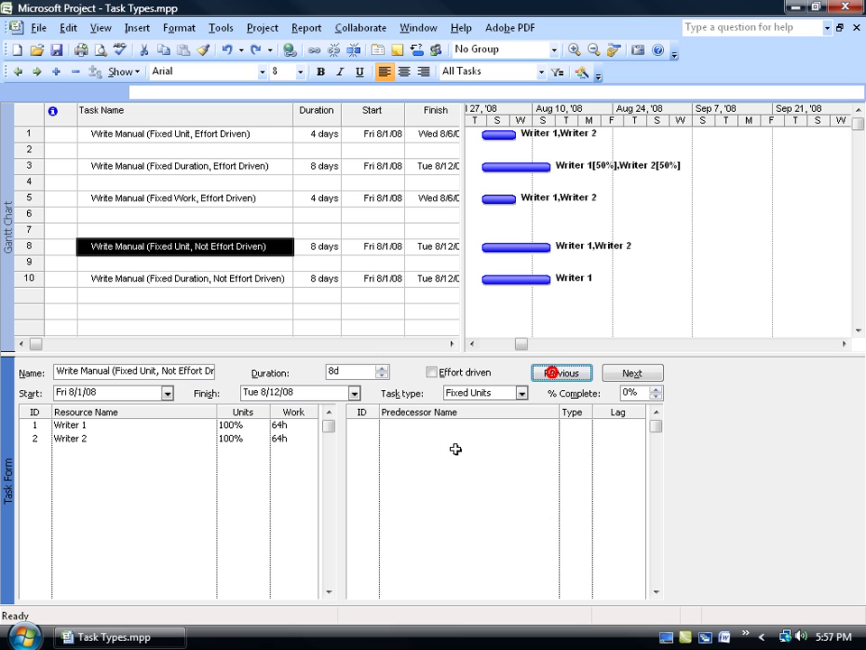
# - Try a duration of 5 days on the Write Manual (Fixed Unit, Not Effort Driven) task and undo the change
pyautogui.click(368, 373)
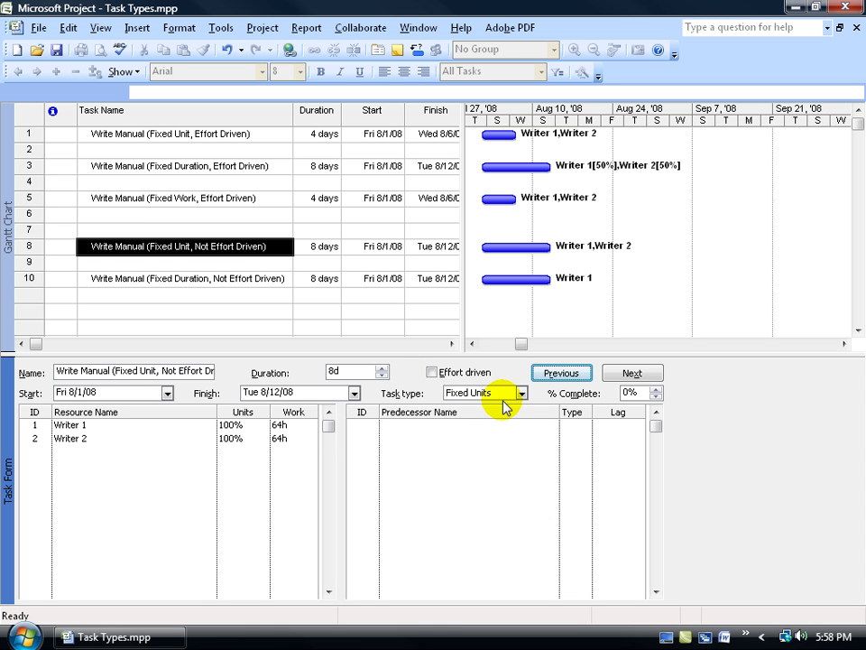
pyautogui.click(305, 424)
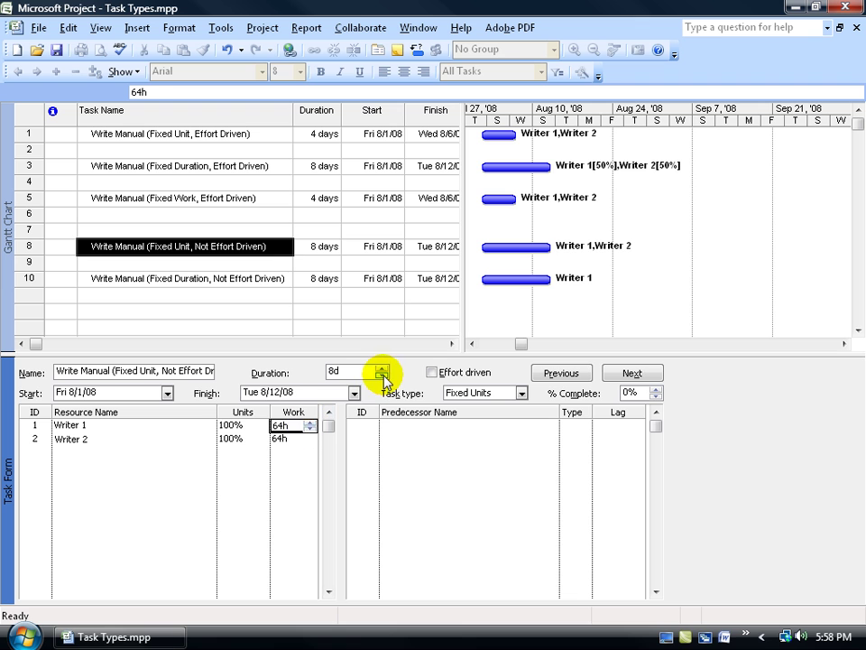
pyautogui.click(383, 376)
pyautogui.click(382, 376)
pyautogui.click(382, 377)
pyautogui.click(560, 372)
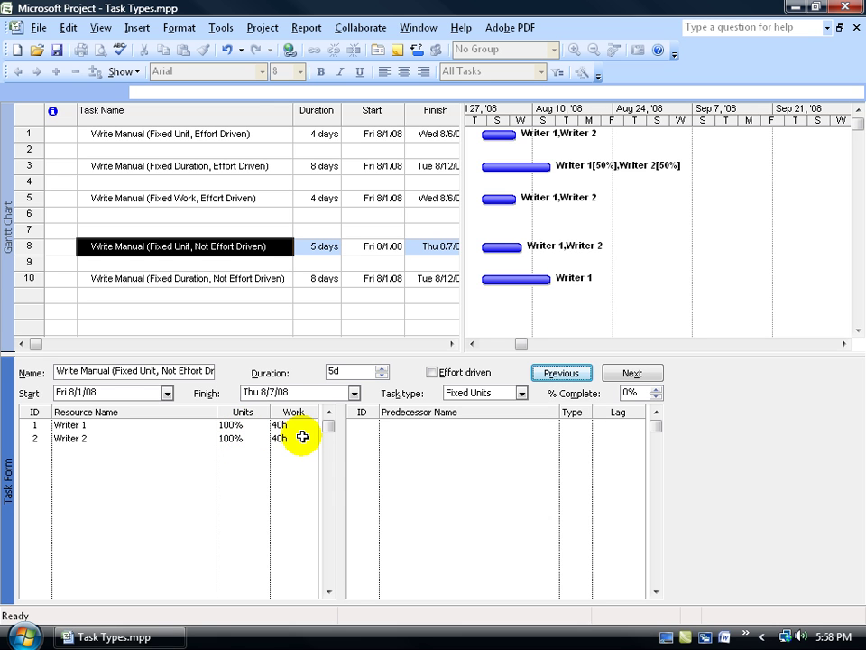
pyautogui.click(228, 52)
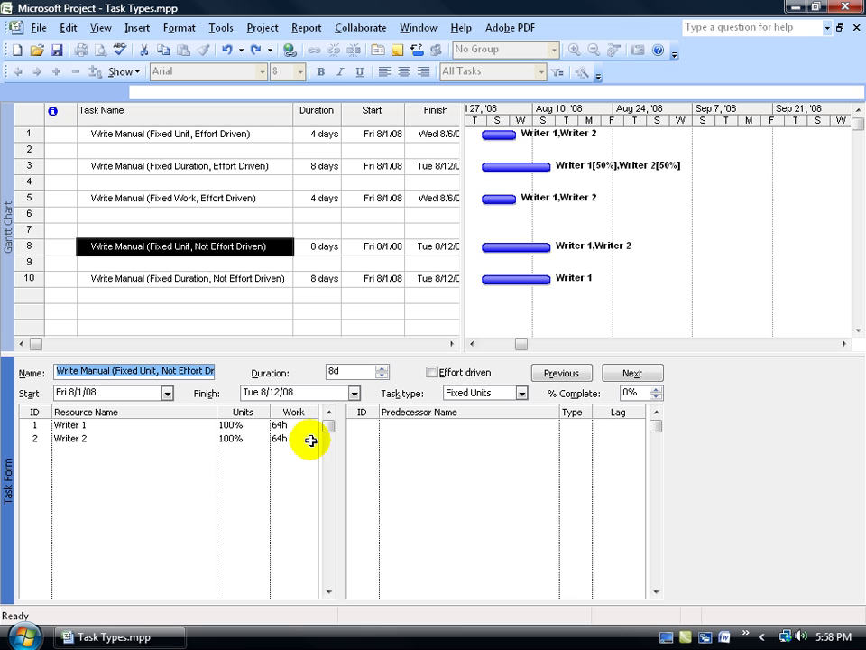
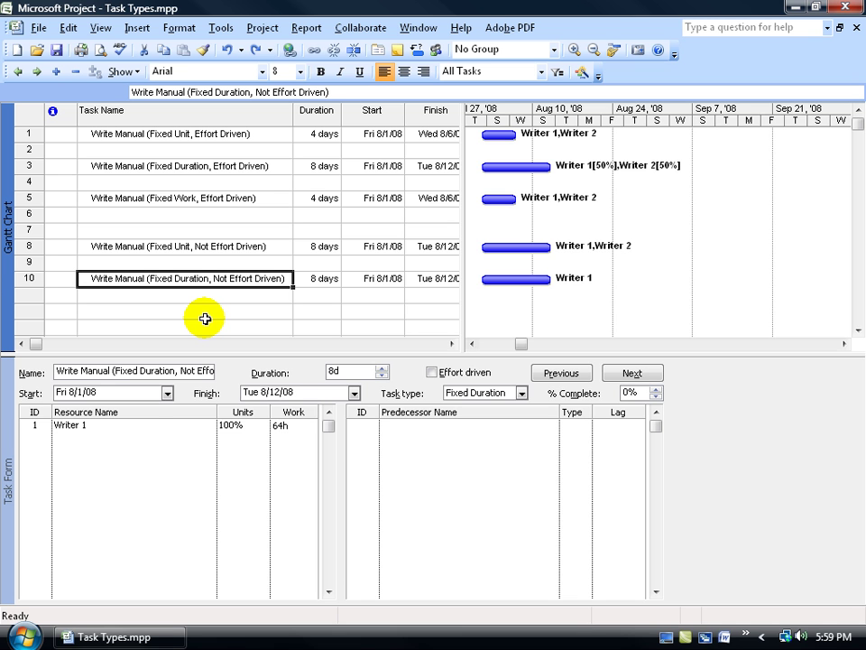
# - Assign Writer 2 as an additional resource to the Write Manual (Fixed Duration, Not Effort Driven) task
pyautogui.click(110, 437)
pyautogui.click(212, 439)
pyautogui.click(151, 526)
pyautogui.click(560, 373)
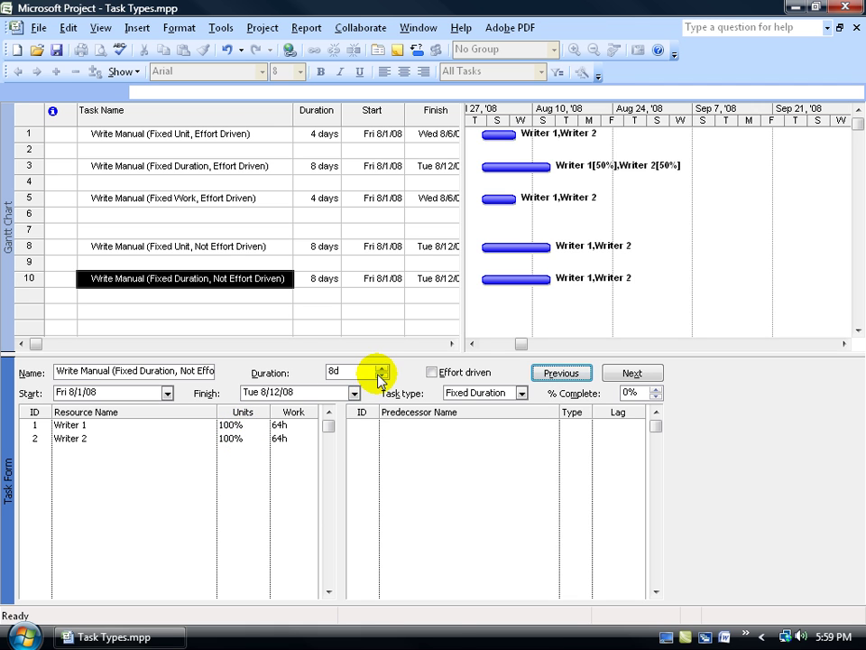
# - Set the work on the Fixed Duration, Not Effort Driven task to 57 hours for Writer 1 and 50 hours for Writer 2
pyautogui.click(309, 425)
pyautogui.click(310, 429)
pyautogui.click(311, 429)
pyautogui.click(311, 429)
pyautogui.click(311, 429)
pyautogui.click(310, 429)
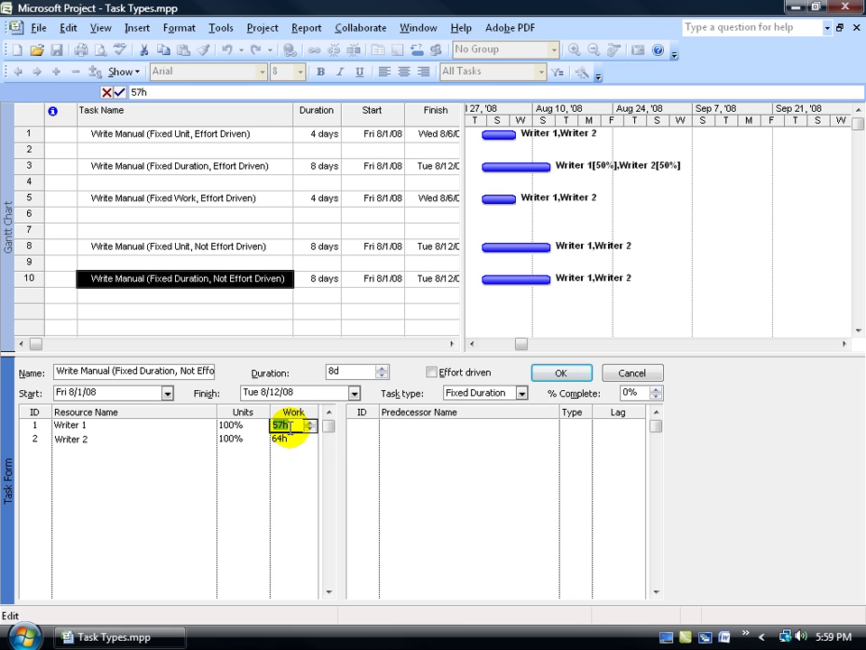
pyautogui.click(309, 440)
pyautogui.click(311, 443)
pyautogui.click(311, 443)
pyautogui.click(311, 443)
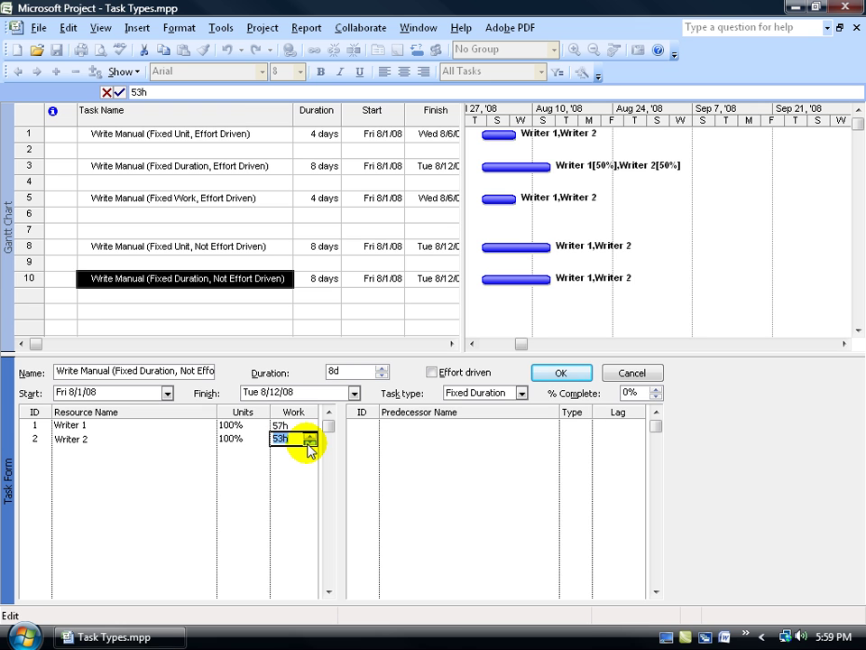
pyautogui.click(560, 373)
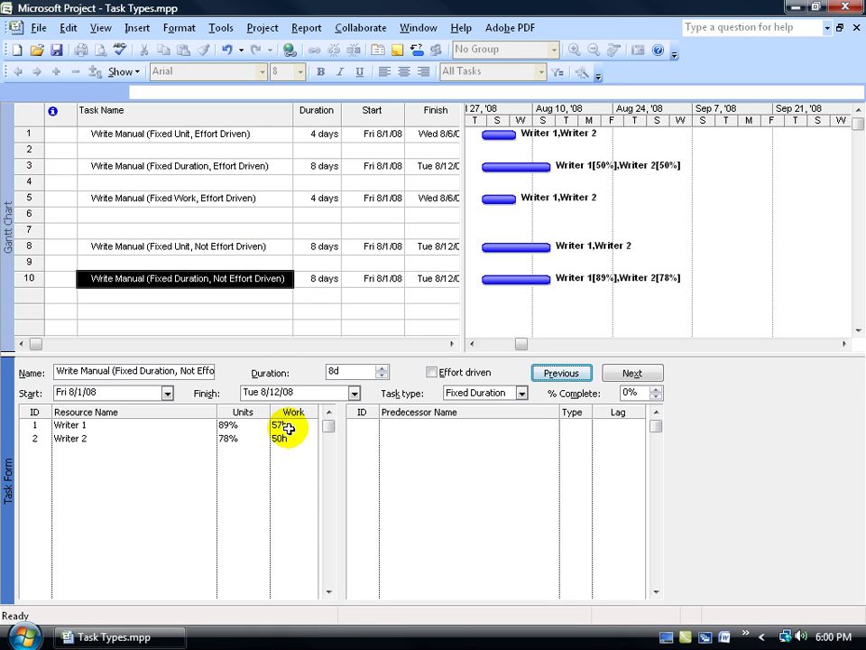
pyautogui.click(91, 437)
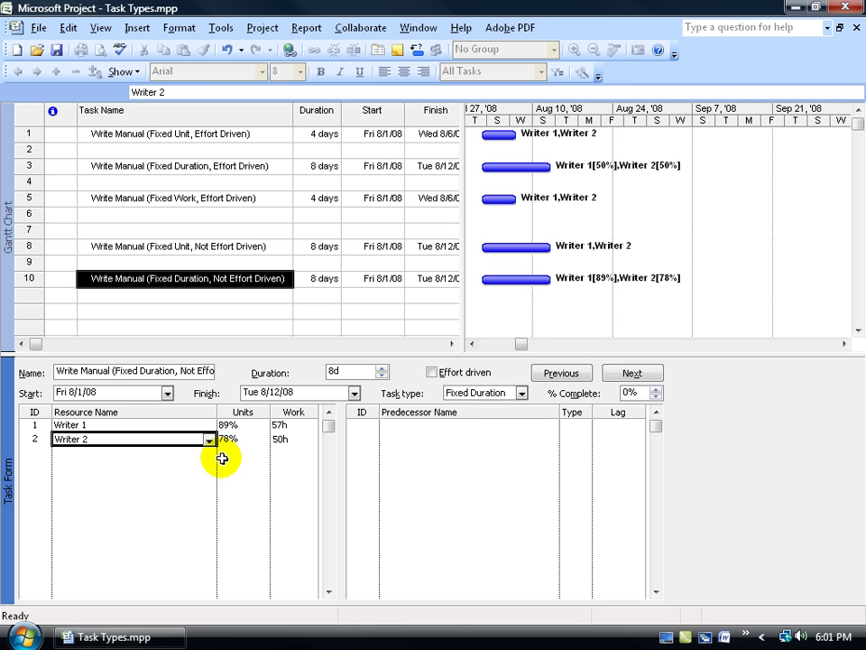